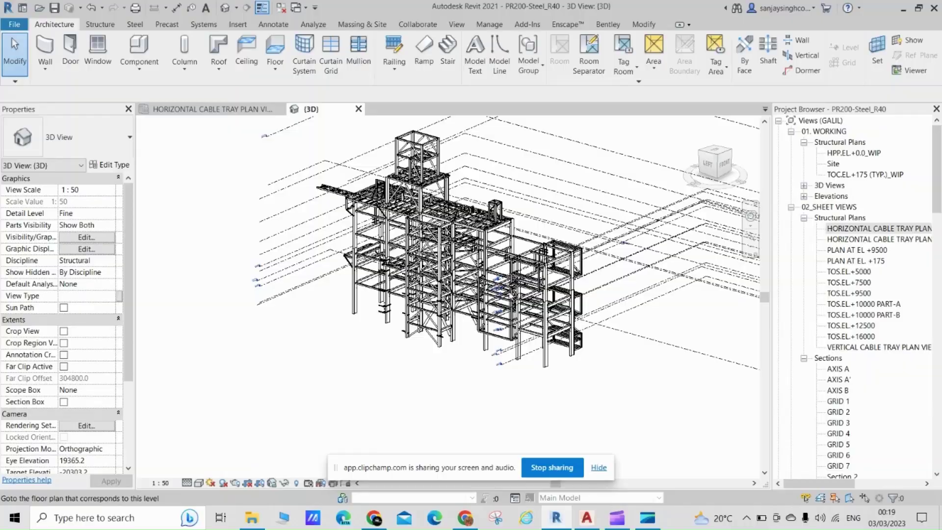
{"action": "scroll", "coordinate": [387, 379], "scroll_direction": "up", "scroll_amount": 5}
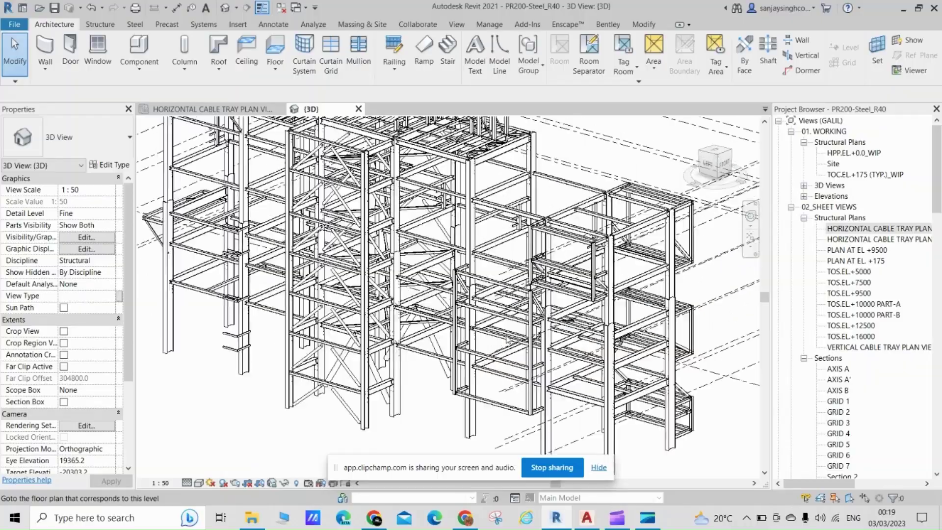
{"action": "scroll", "coordinate": [388, 378], "scroll_direction": "up", "scroll_amount": 2}
{"action": "scroll", "coordinate": [446, 386], "scroll_direction": "down", "scroll_amount": 3}
{"action": "scroll", "coordinate": [445, 386], "scroll_direction": "down", "scroll_amount": 3}
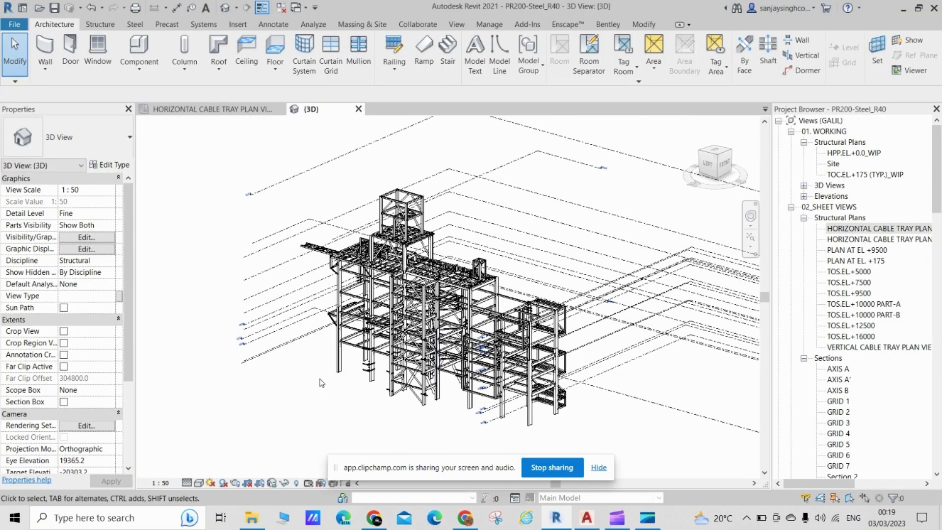
{"action": "scroll", "coordinate": [375, 176], "scroll_direction": "up", "scroll_amount": 3}
{"action": "scroll", "coordinate": [374, 177], "scroll_direction": "up", "scroll_amount": 2}
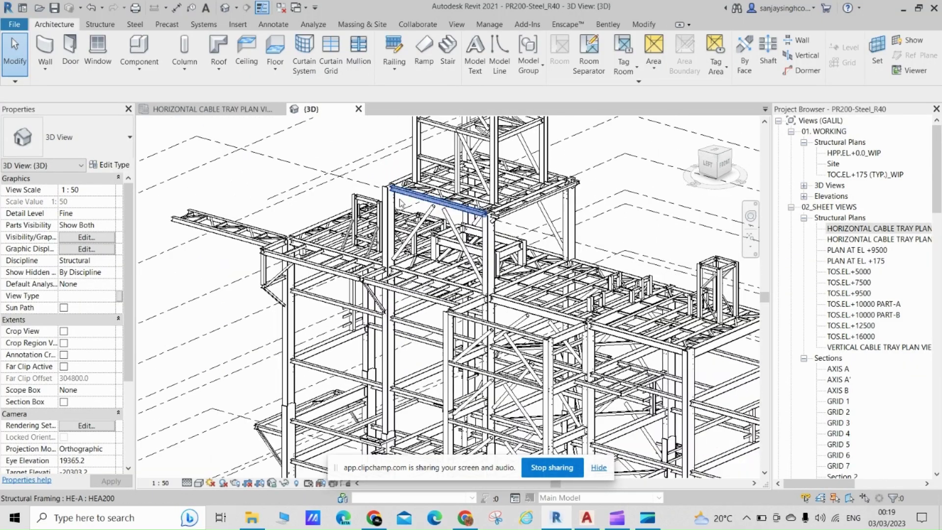
{"action": "scroll", "coordinate": [374, 176], "scroll_direction": "down", "scroll_amount": 2}
{"action": "scroll", "coordinate": [375, 177], "scroll_direction": "down", "scroll_amount": 2}
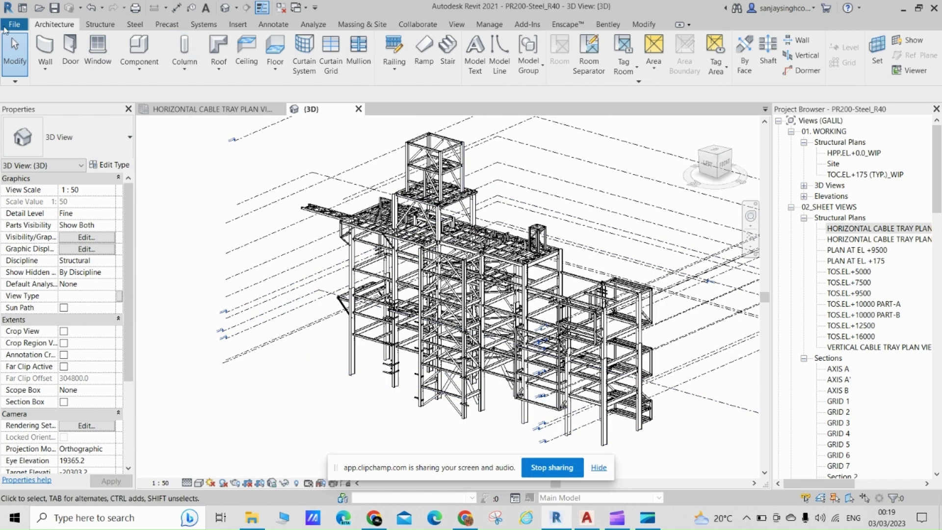
{"action": "left_click", "coordinate": [14, 25]}
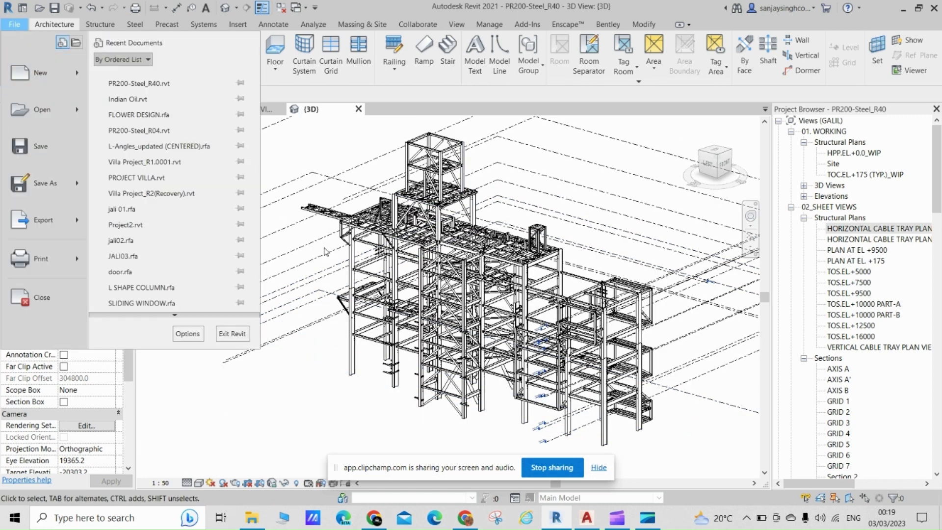
{"action": "scroll", "coordinate": [425, 247], "scroll_direction": "down", "scroll_amount": 2}
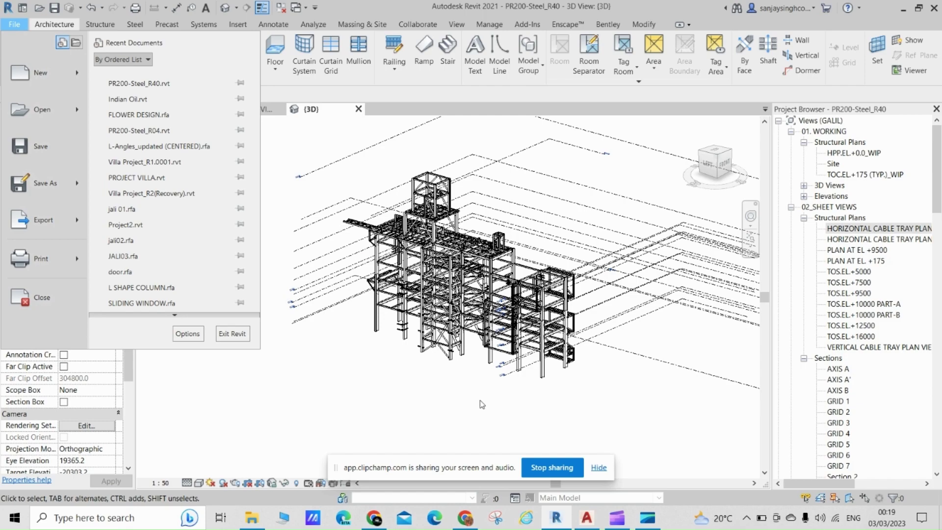
{"action": "scroll", "coordinate": [425, 246], "scroll_direction": "up", "scroll_amount": 2}
{"action": "scroll", "coordinate": [417, 275], "scroll_direction": "up", "scroll_amount": 2}
{"action": "scroll", "coordinate": [407, 304], "scroll_direction": "up", "scroll_amount": 3}
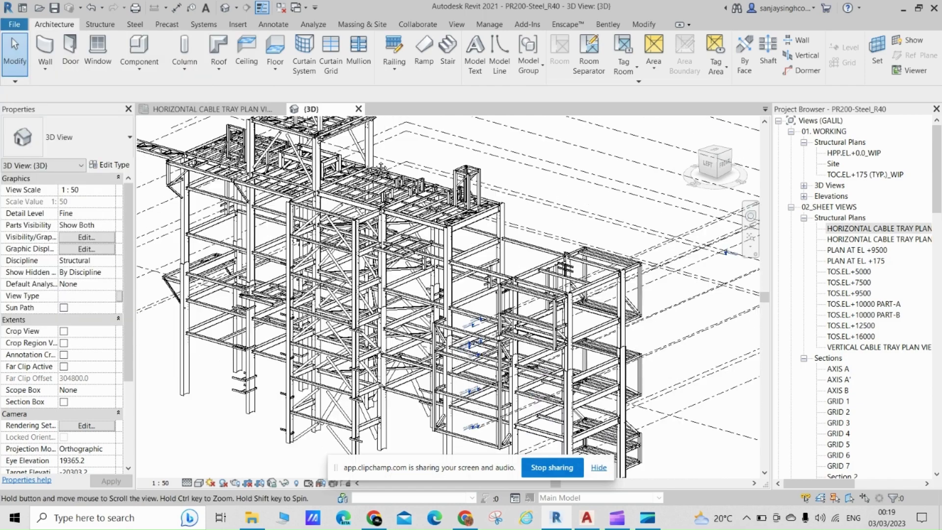
{"action": "scroll", "coordinate": [403, 319], "scroll_direction": "up", "scroll_amount": 2}
{"action": "scroll", "coordinate": [417, 314], "scroll_direction": "down", "scroll_amount": 2}
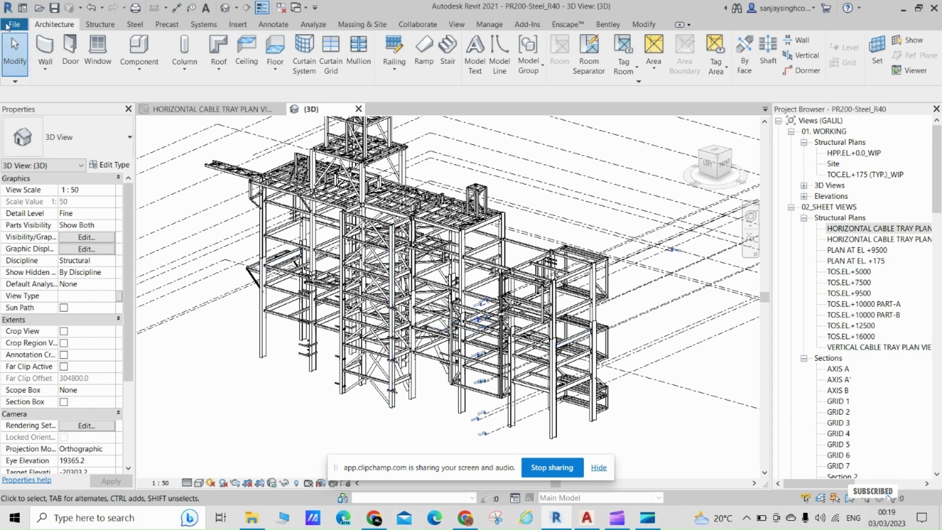
- Start an IFC export of the PR200-SteelR40 project from the File menu
{"action": "left_click", "coordinate": [9, 27]}
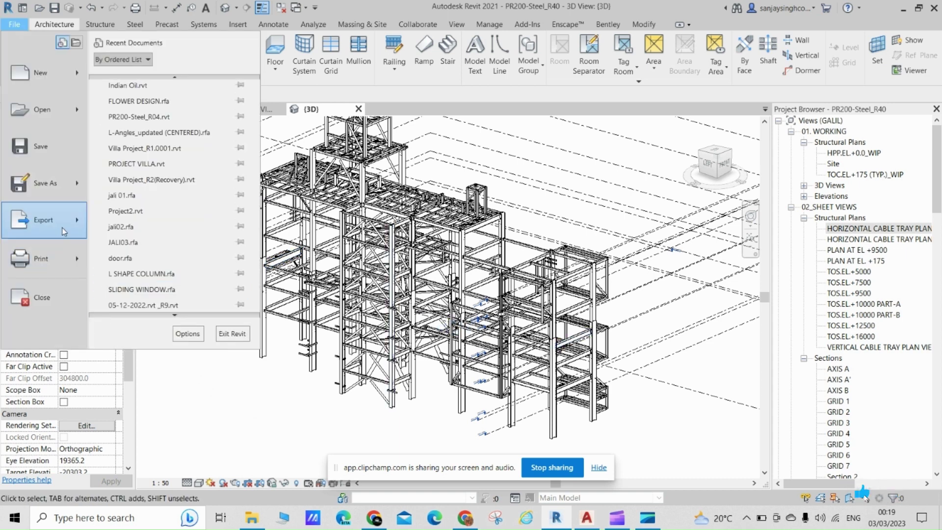
{"action": "mouse_move", "coordinate": [43, 220]}
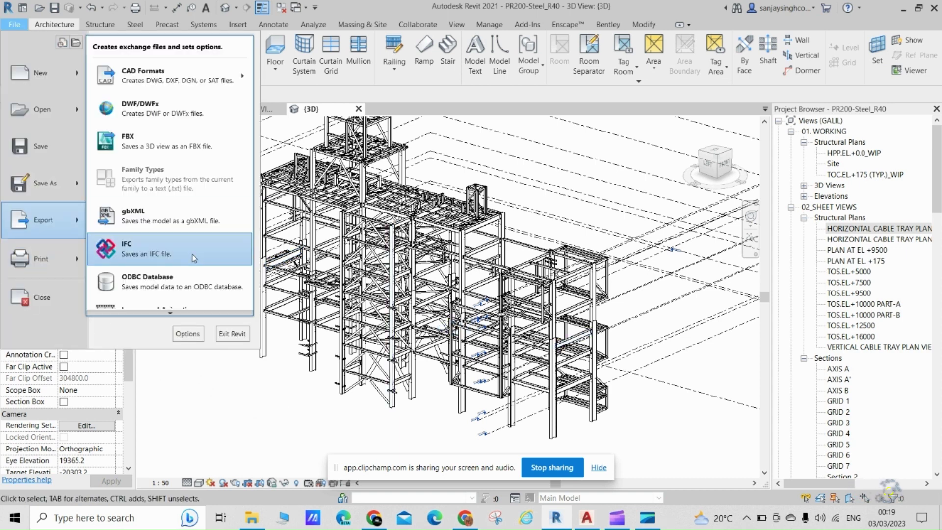
{"action": "left_click", "coordinate": [167, 245]}
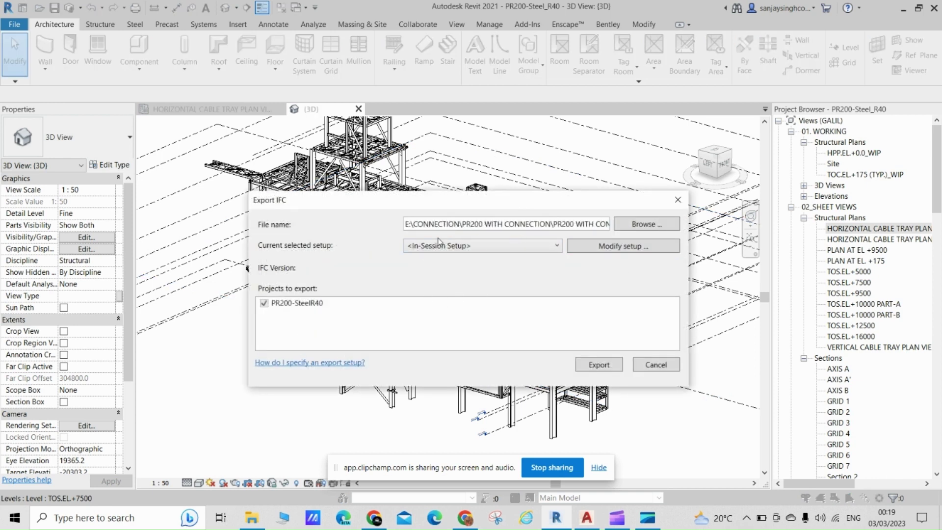
- Set the IFC export target to PR200-Steel_R42.ifc in the Downloads folder
{"action": "left_click", "coordinate": [646, 224]}
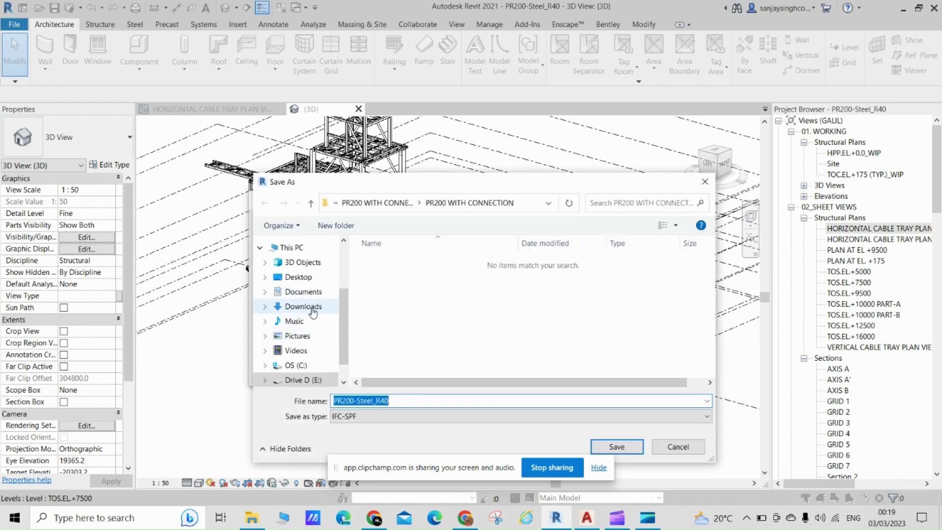
{"action": "left_click", "coordinate": [304, 306]}
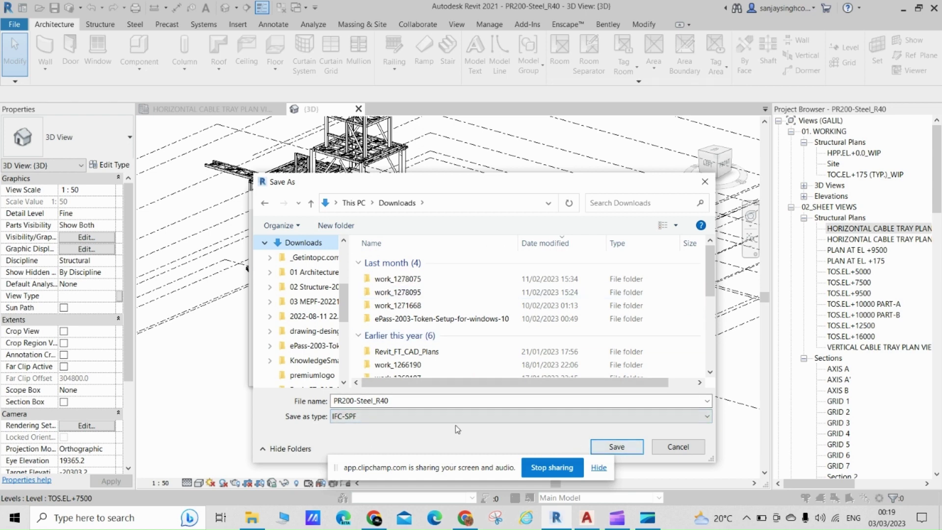
{"action": "left_click", "coordinate": [402, 406]}
{"action": "left_click", "coordinate": [398, 402]}
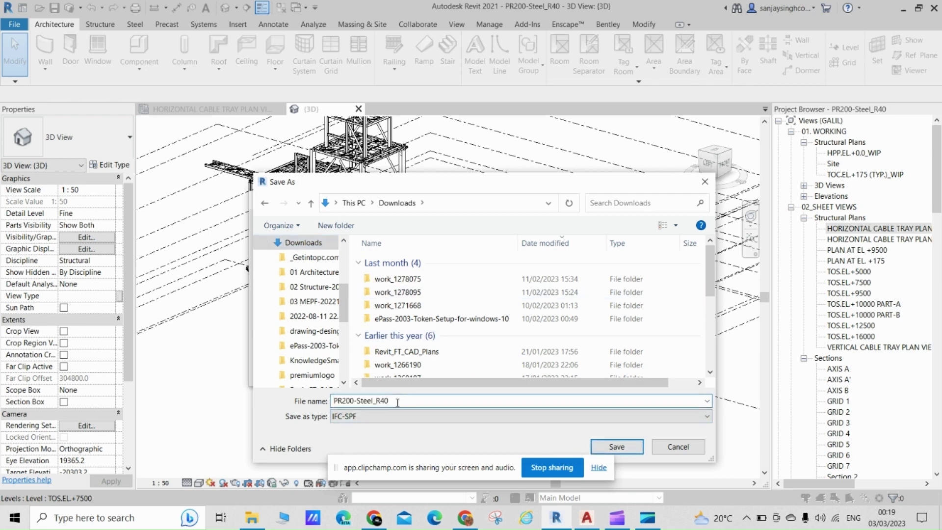
{"action": "key", "text": "BackSpace"}
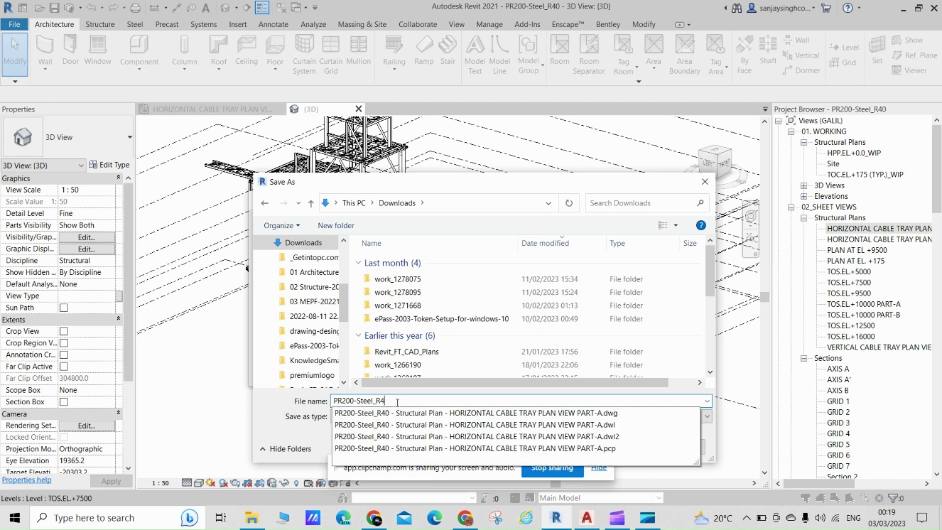
{"action": "type", "text": "2"}
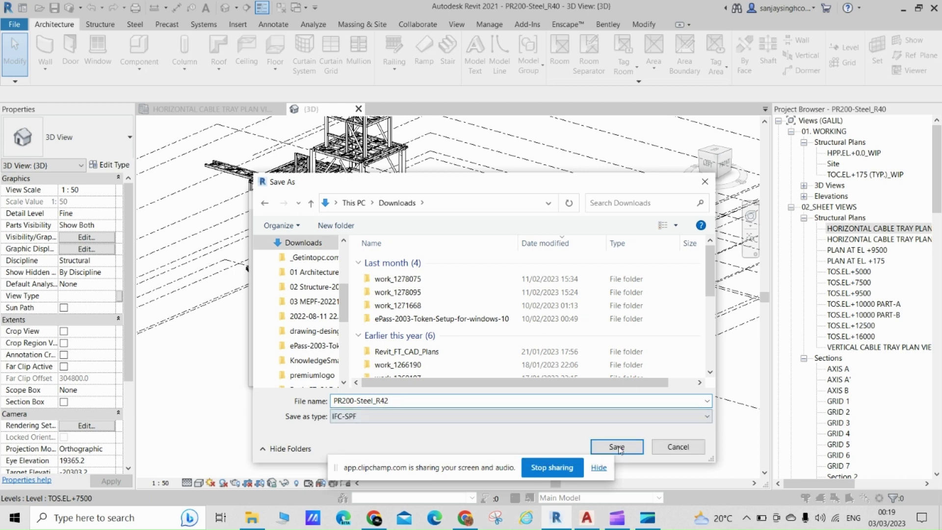
{"action": "left_click", "coordinate": [617, 447]}
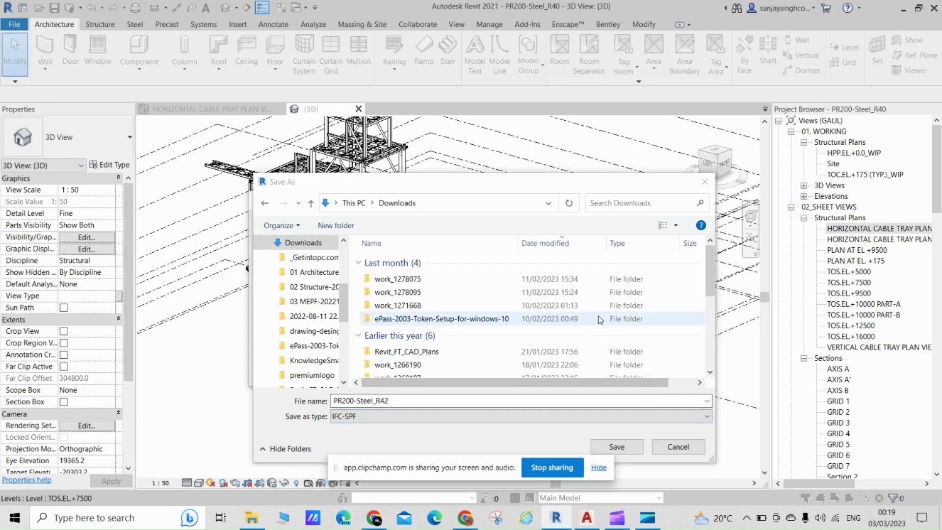
{"action": "scroll", "coordinate": [589, 304], "scroll_direction": "down", "scroll_amount": 2}
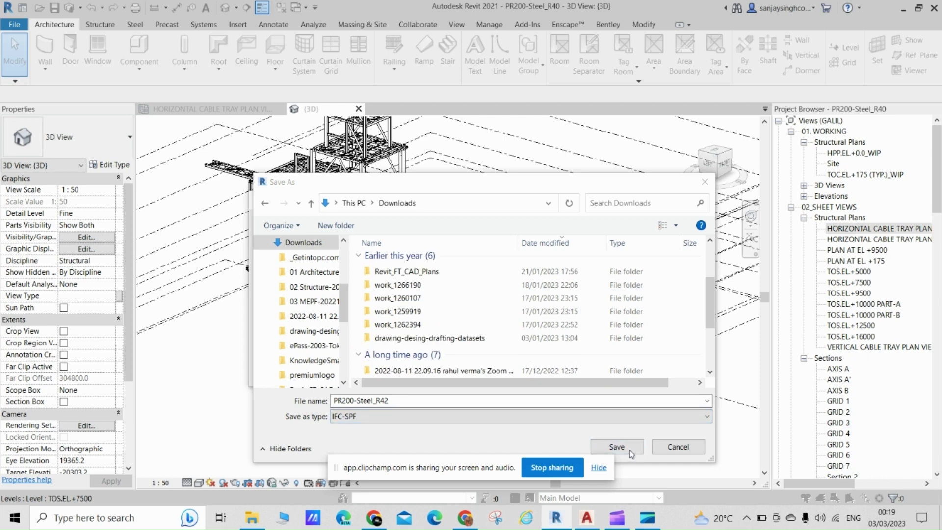
{"action": "left_click", "coordinate": [629, 450]}
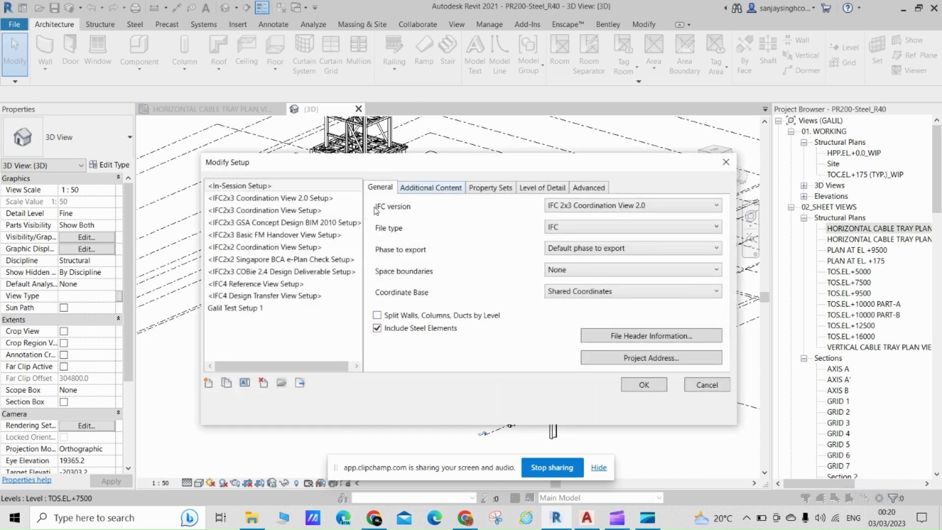
- Review Additional Content, Property Sets, Level of Detail and Advanced options, then accept the In-Session setup
{"action": "left_click", "coordinate": [430, 189]}
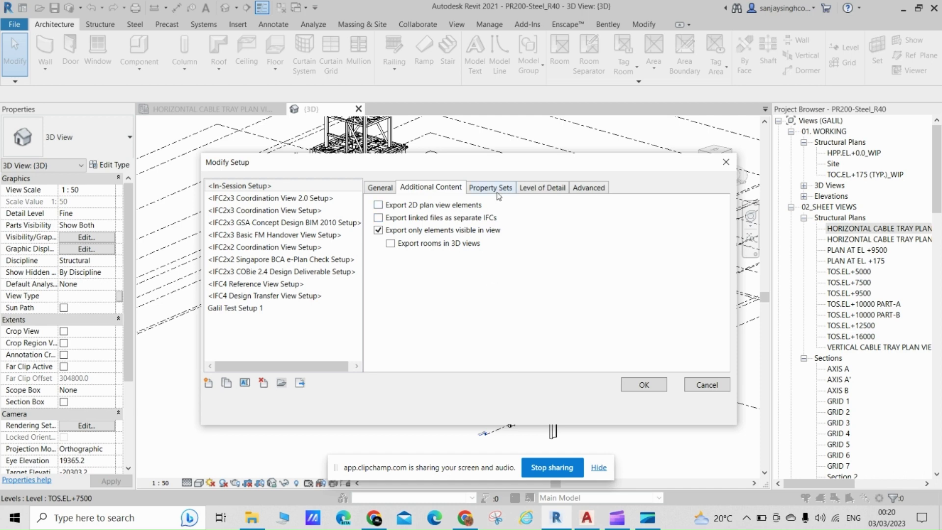
{"action": "left_click", "coordinate": [491, 188]}
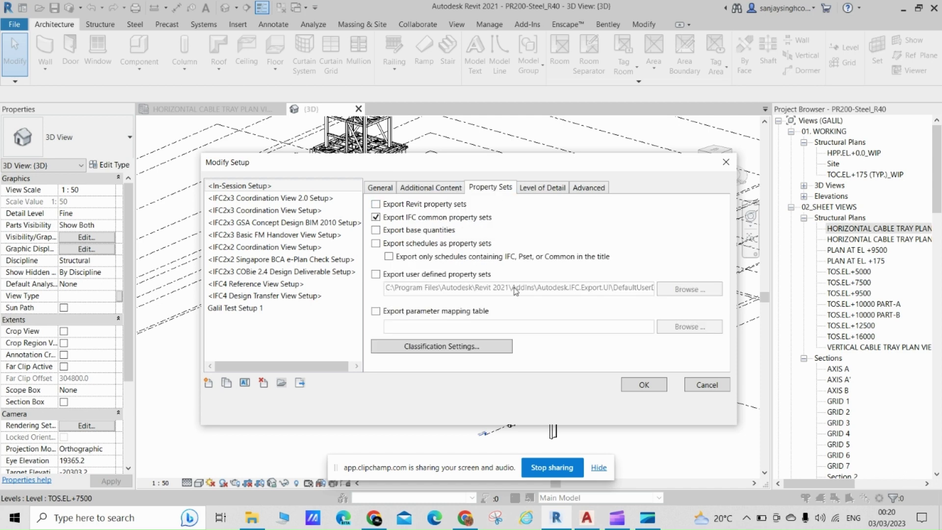
{"action": "left_click", "coordinate": [553, 191]}
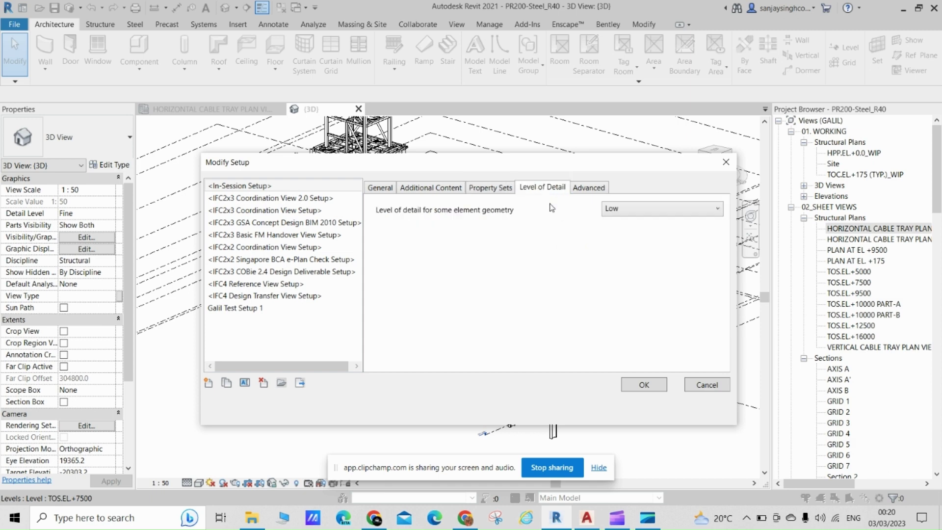
{"action": "left_click", "coordinate": [593, 189]}
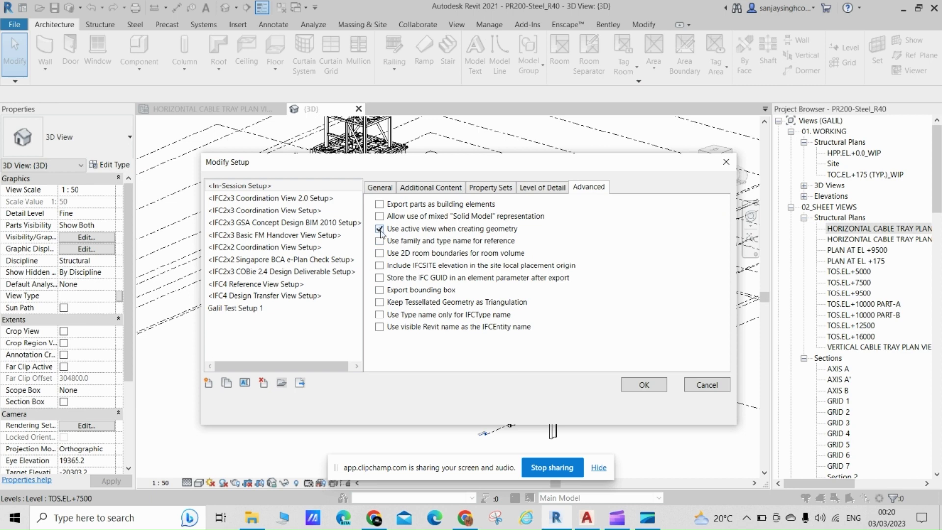
{"action": "left_click", "coordinate": [642, 386]}
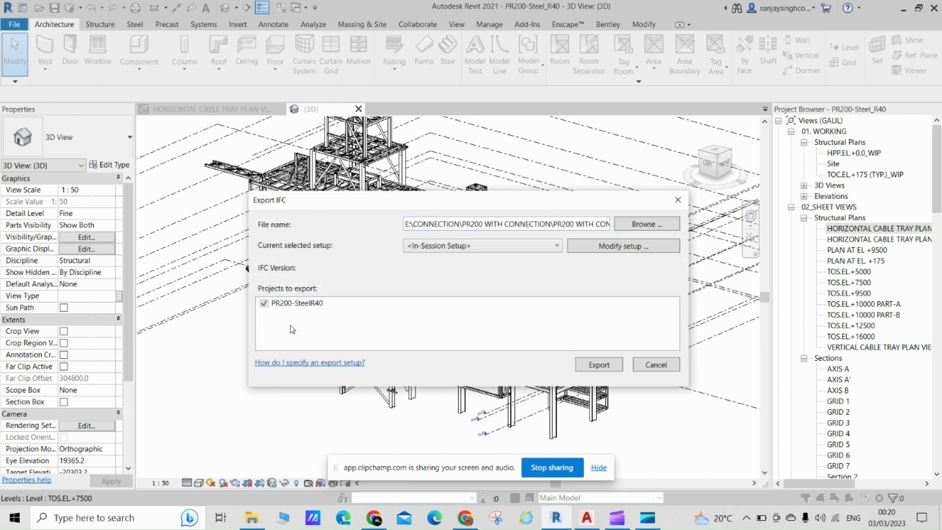
- Export the IFC, confirm the 9,589 KB PR200-Steel_R40 file in Downloads, and return to Revit
{"action": "left_click", "coordinate": [601, 366]}
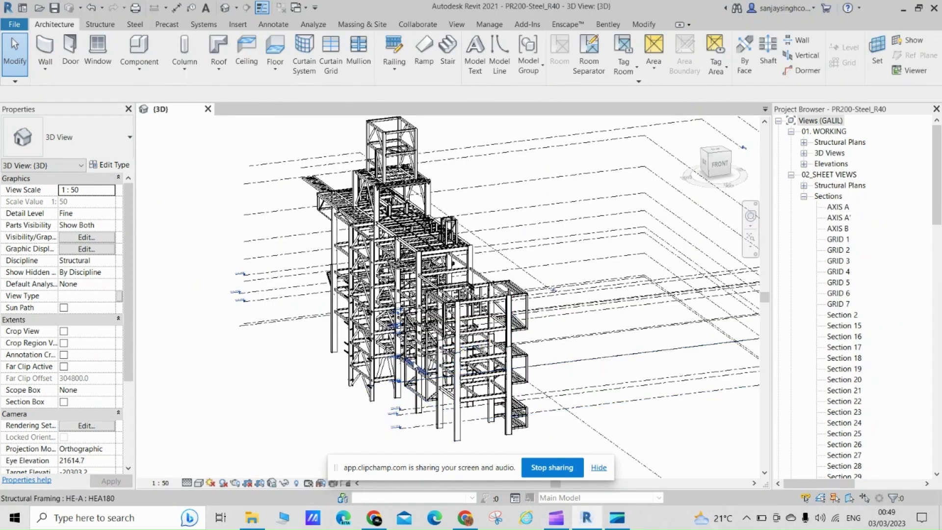
{"action": "scroll", "coordinate": [417, 365], "scroll_direction": "down", "scroll_amount": 2}
{"action": "scroll", "coordinate": [417, 365], "scroll_direction": "down", "scroll_amount": 2}
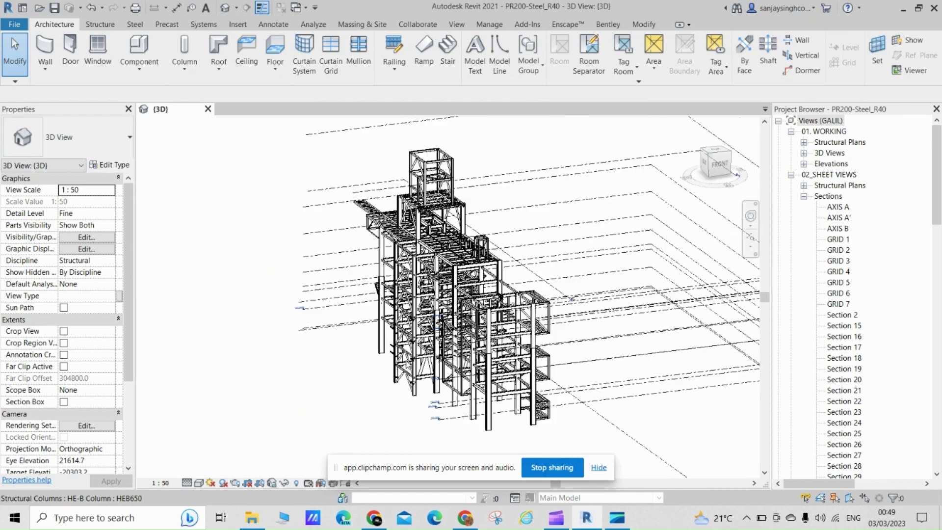
{"action": "scroll", "coordinate": [417, 365], "scroll_direction": "down", "scroll_amount": 2}
{"action": "left_click", "coordinate": [251, 517]}
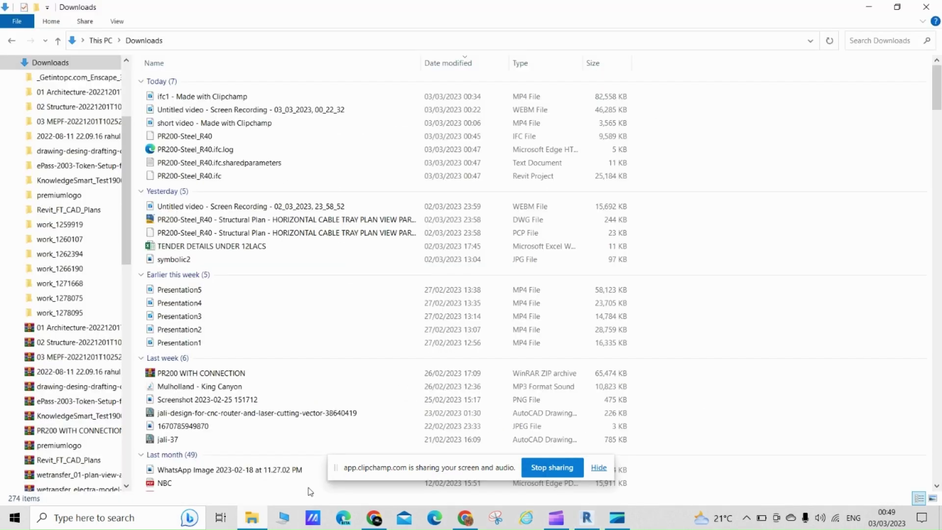
{"action": "left_click", "coordinate": [586, 518]}
{"action": "middle_click_drag", "start_coordinate": [585, 292], "coordinate": [580, 271]}
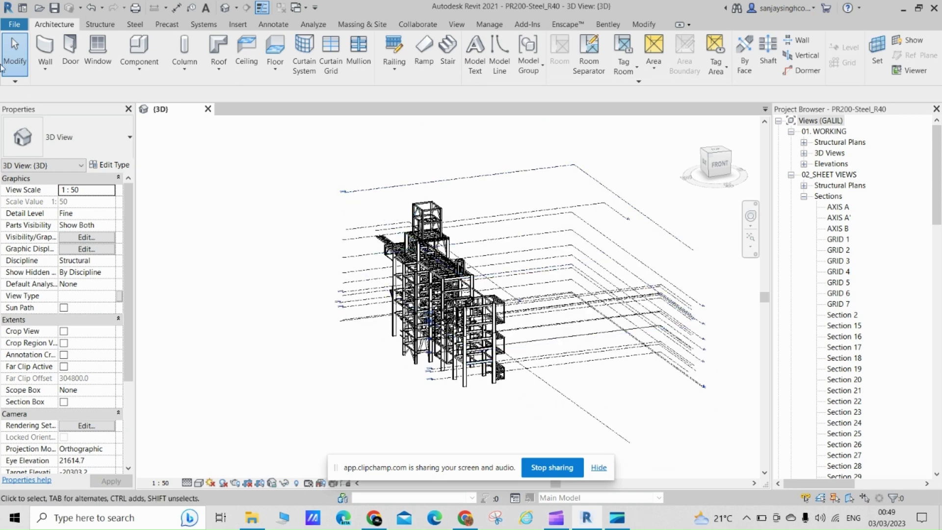
- Create a new project, Project3, from the Imperial-Architectural Template
{"action": "key", "text": "alt+f"}
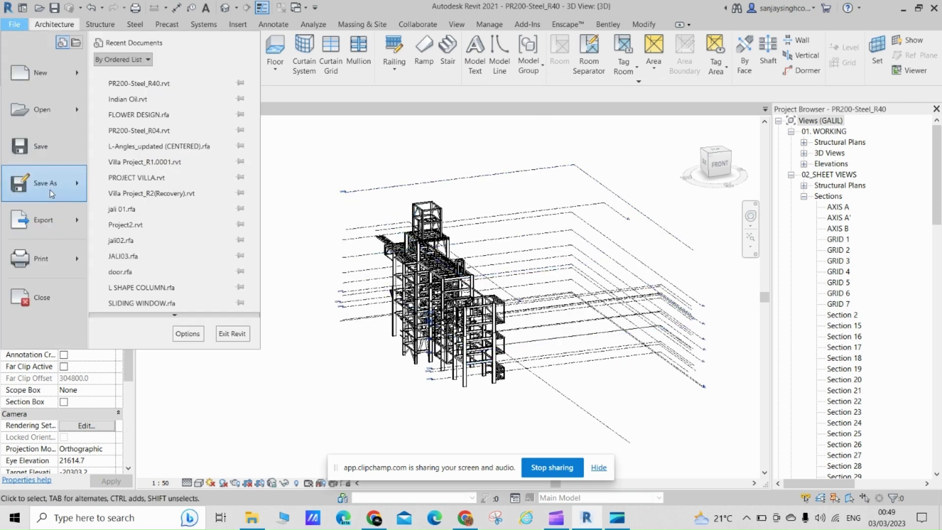
{"action": "mouse_move", "coordinate": [44, 72]}
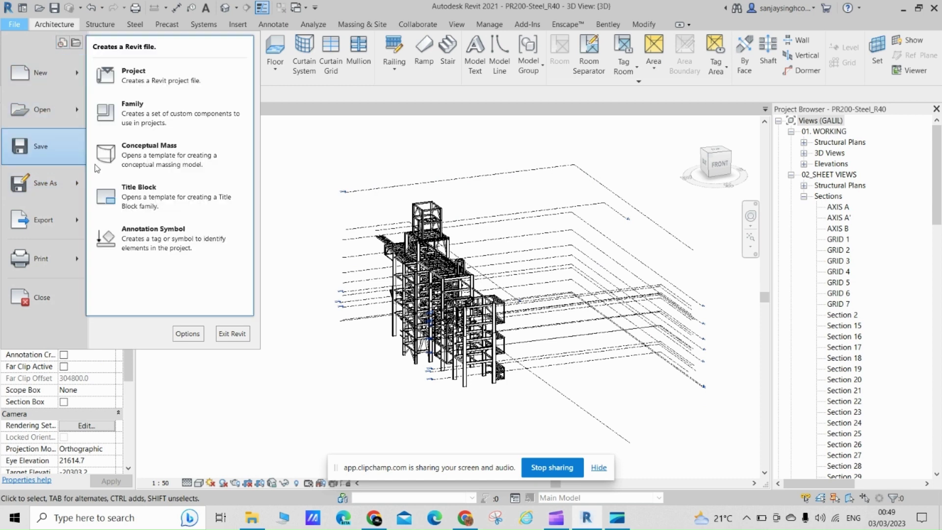
{"action": "left_click", "coordinate": [115, 74]}
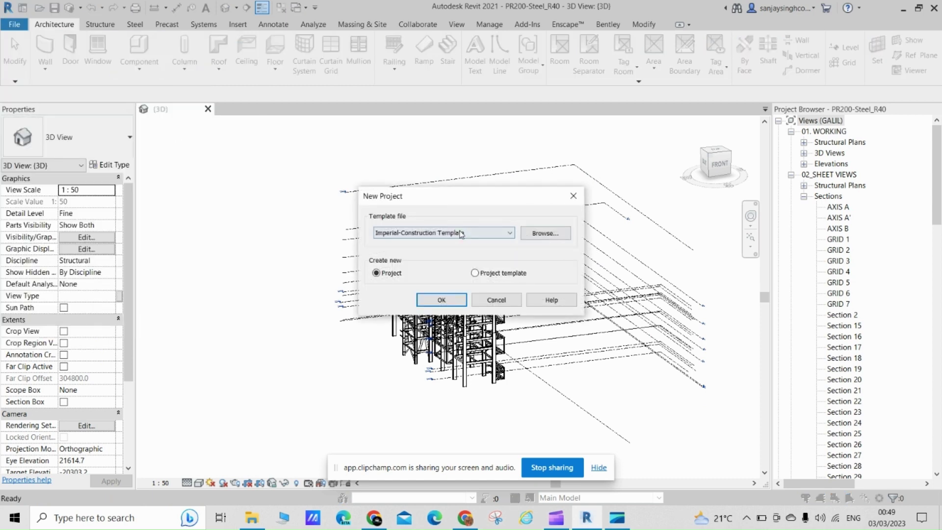
{"action": "left_click", "coordinate": [460, 237]}
{"action": "left_click", "coordinate": [442, 258]}
{"action": "left_click", "coordinate": [441, 300]}
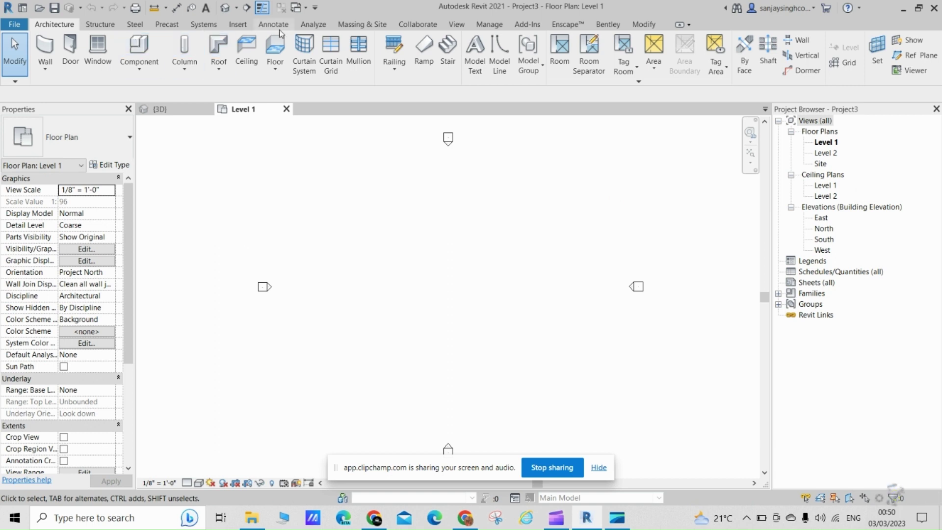
- Link PR200-Steel_R40.ifc from Downloads into Project3 with Link IFC
{"action": "left_click", "coordinate": [237, 24]}
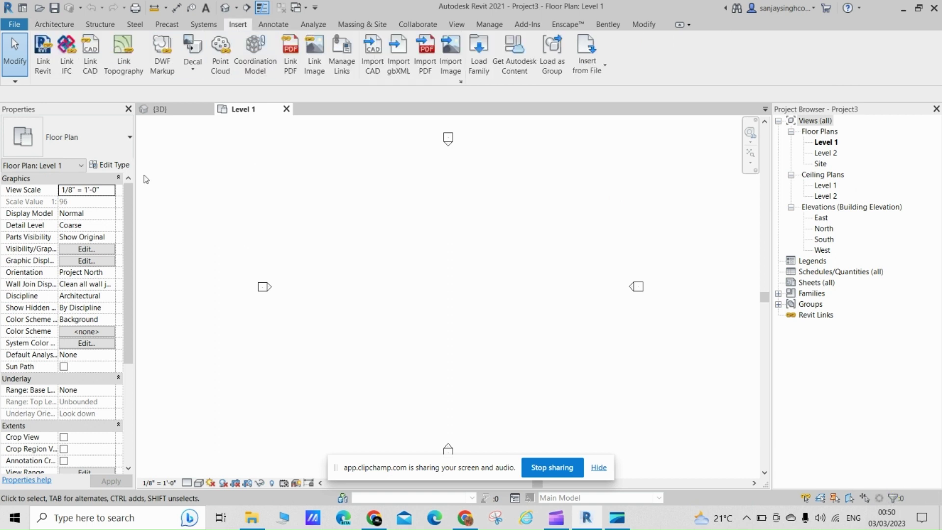
{"action": "left_click", "coordinate": [69, 64]}
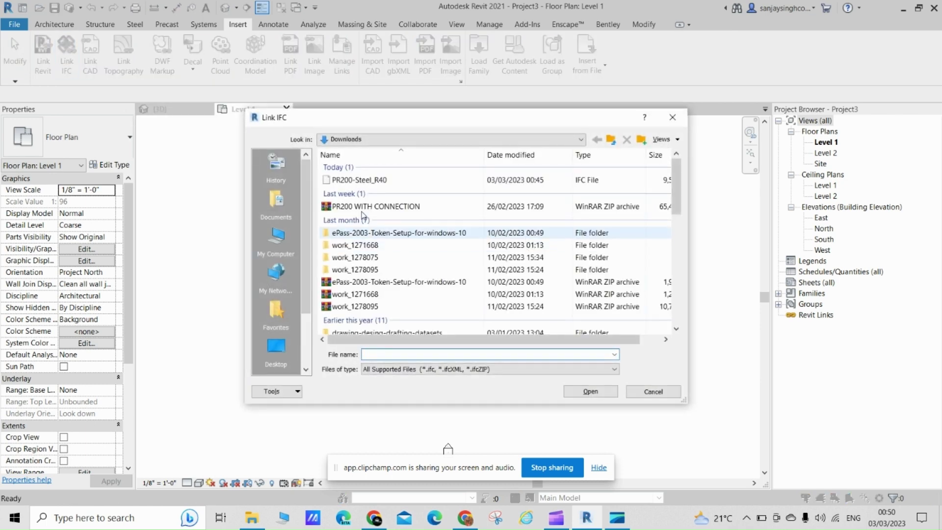
{"action": "left_click", "coordinate": [392, 183]}
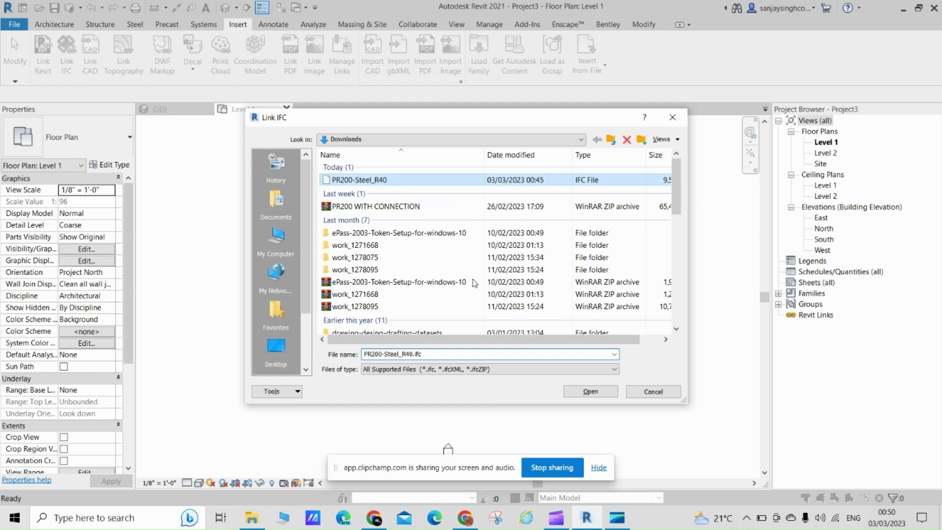
{"action": "left_click", "coordinate": [590, 392]}
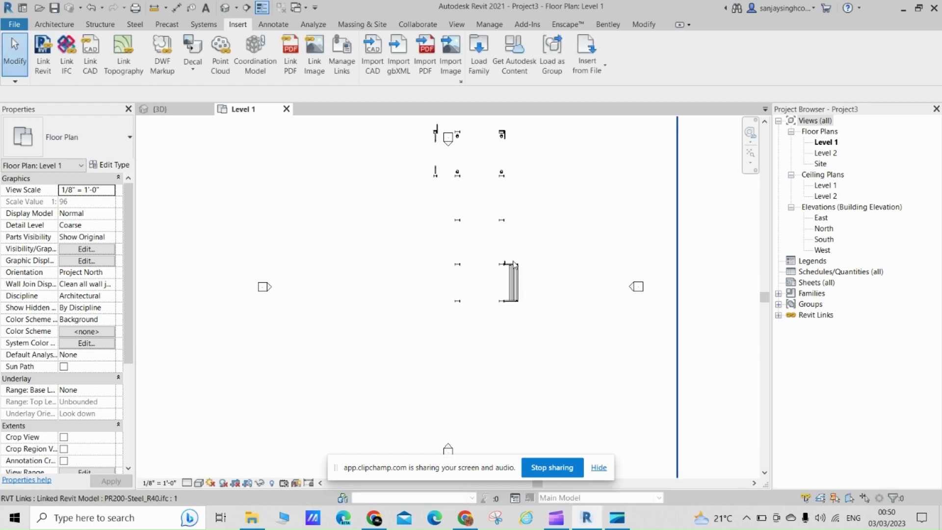
- Zoom the Level 1 plan out and back in to check the linked steel members
{"action": "scroll", "coordinate": [463, 335], "scroll_direction": "down", "scroll_amount": 2}
{"action": "scroll", "coordinate": [476, 164], "scroll_direction": "up", "scroll_amount": 2}
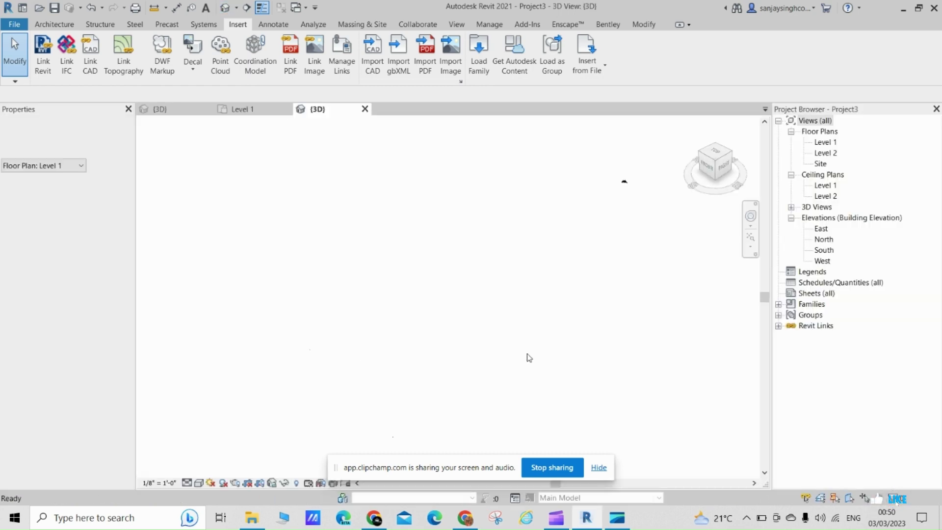
{"action": "scroll", "coordinate": [611, 186], "scroll_direction": "up", "scroll_amount": 2}
{"action": "scroll", "coordinate": [540, 191], "scroll_direction": "up", "scroll_amount": 2}
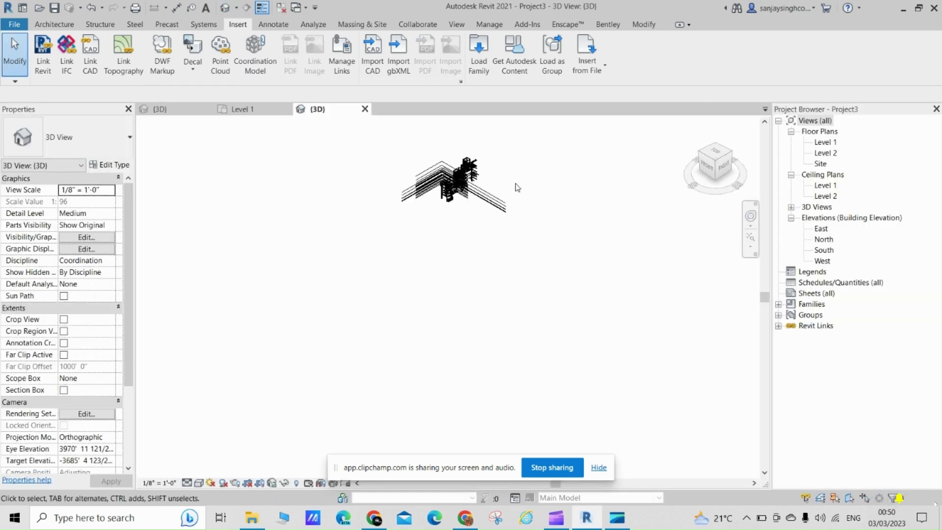
{"action": "scroll", "coordinate": [444, 174], "scroll_direction": "up", "scroll_amount": 2}
{"action": "scroll", "coordinate": [444, 173], "scroll_direction": "up", "scroll_amount": 2}
{"action": "scroll", "coordinate": [340, 209], "scroll_direction": "up", "scroll_amount": 2}
{"action": "scroll", "coordinate": [340, 209], "scroll_direction": "up", "scroll_amount": 2}
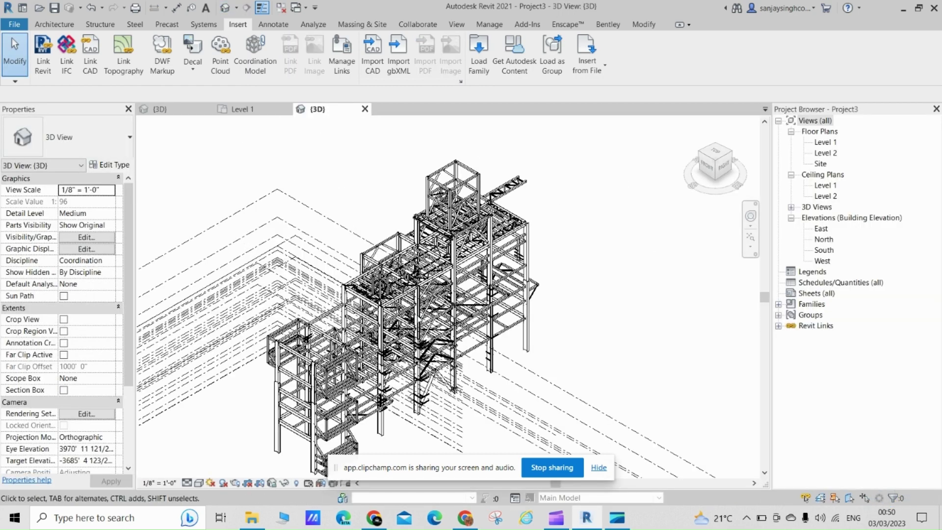
{"action": "scroll", "coordinate": [417, 255], "scroll_direction": "up", "scroll_amount": 2}
{"action": "scroll", "coordinate": [478, 295], "scroll_direction": "up", "scroll_amount": 2}
{"action": "scroll", "coordinate": [478, 295], "scroll_direction": "down", "scroll_amount": 2}
{"action": "scroll", "coordinate": [478, 295], "scroll_direction": "down", "scroll_amount": 1}
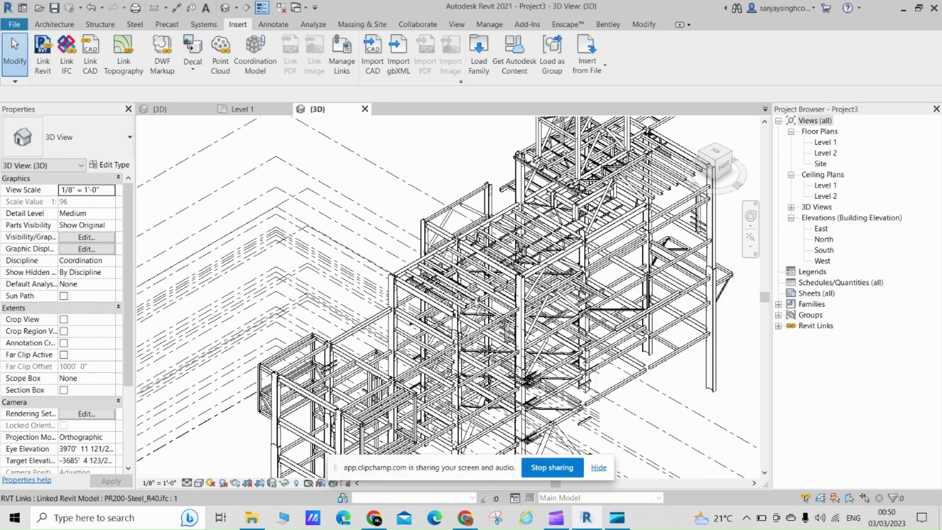
{"action": "scroll", "coordinate": [298, 240], "scroll_direction": "up", "scroll_amount": 2}
{"action": "scroll", "coordinate": [298, 240], "scroll_direction": "up", "scroll_amount": 2}
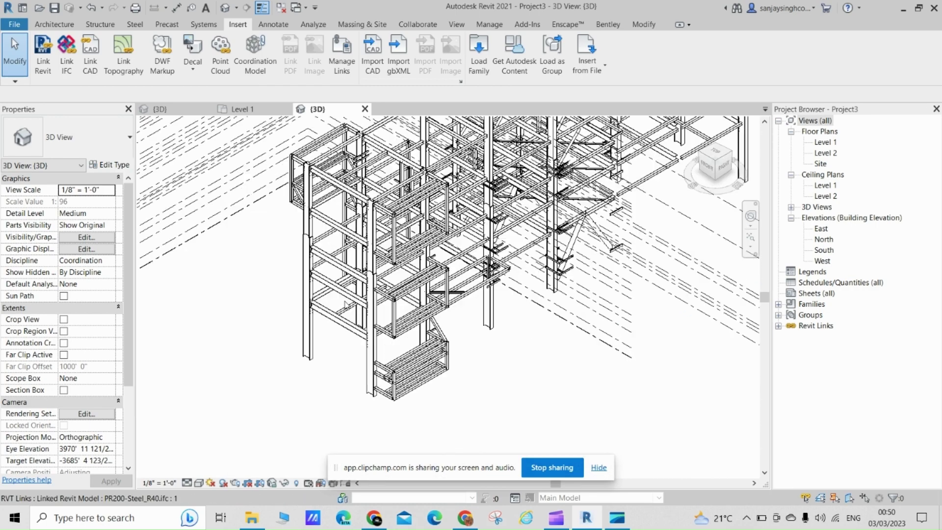
{"action": "scroll", "coordinate": [298, 240], "scroll_direction": "up", "scroll_amount": 2}
{"action": "scroll", "coordinate": [298, 240], "scroll_direction": "up", "scroll_amount": 2}
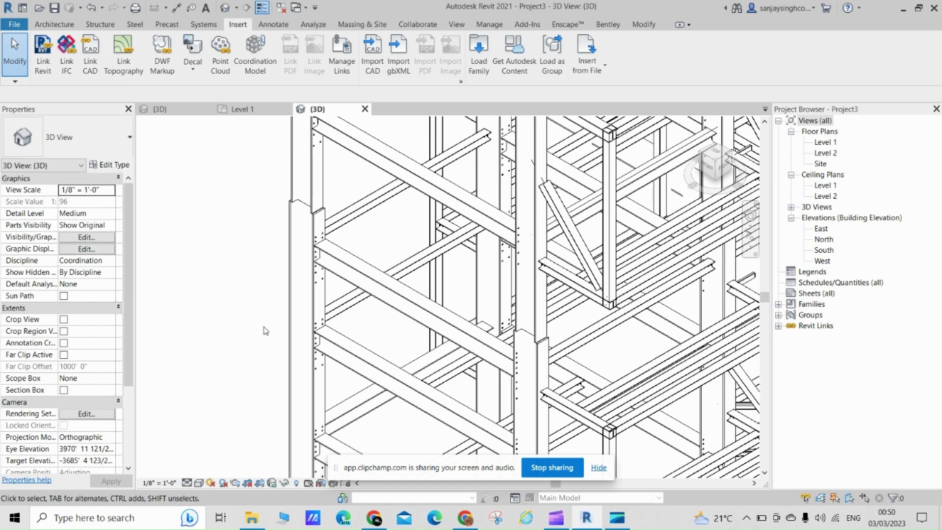
{"action": "scroll", "coordinate": [265, 330], "scroll_direction": "up", "scroll_amount": 2}
{"action": "scroll", "coordinate": [275, 330], "scroll_direction": "down", "scroll_amount": 1}
{"action": "scroll", "coordinate": [275, 330], "scroll_direction": "down", "scroll_amount": 2}
{"action": "scroll", "coordinate": [274, 330], "scroll_direction": "down", "scroll_amount": 2}
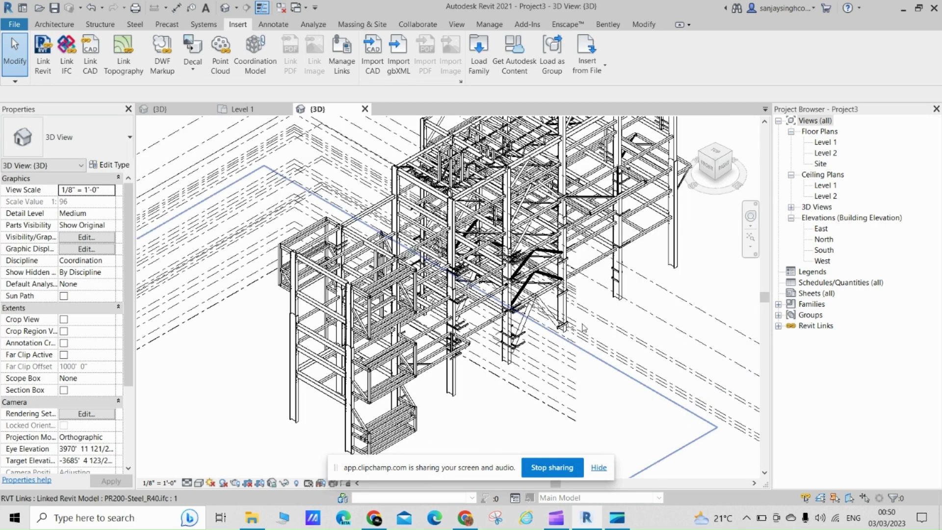
{"action": "scroll", "coordinate": [515, 377], "scroll_direction": "down", "scroll_amount": 2}
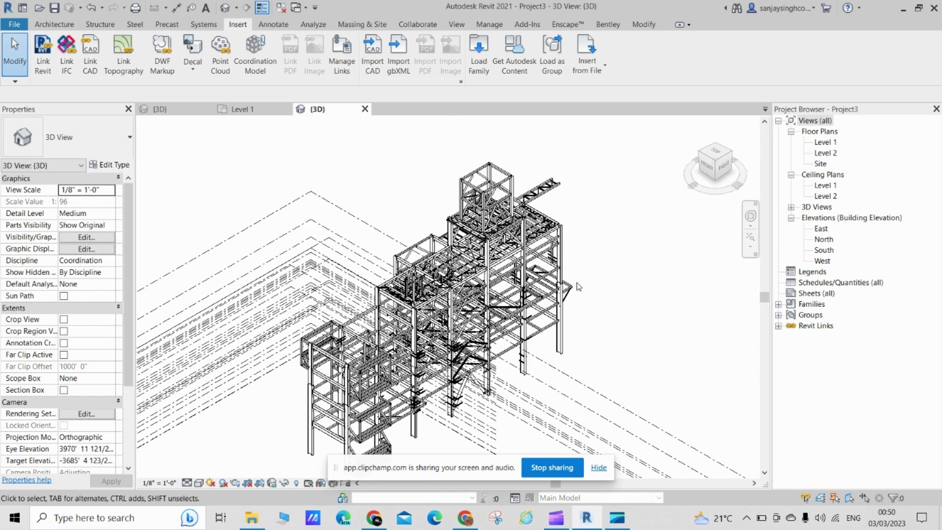
{"action": "scroll", "coordinate": [539, 417], "scroll_direction": "down", "scroll_amount": 1}
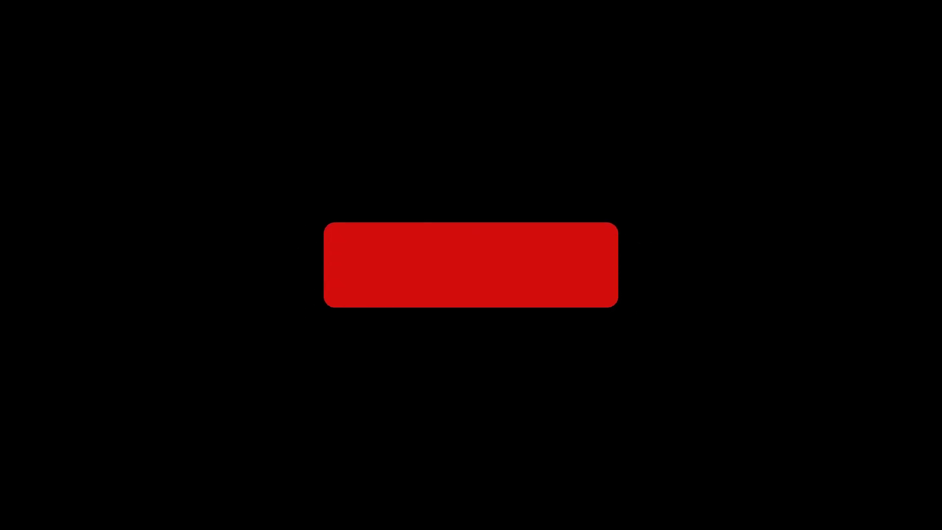